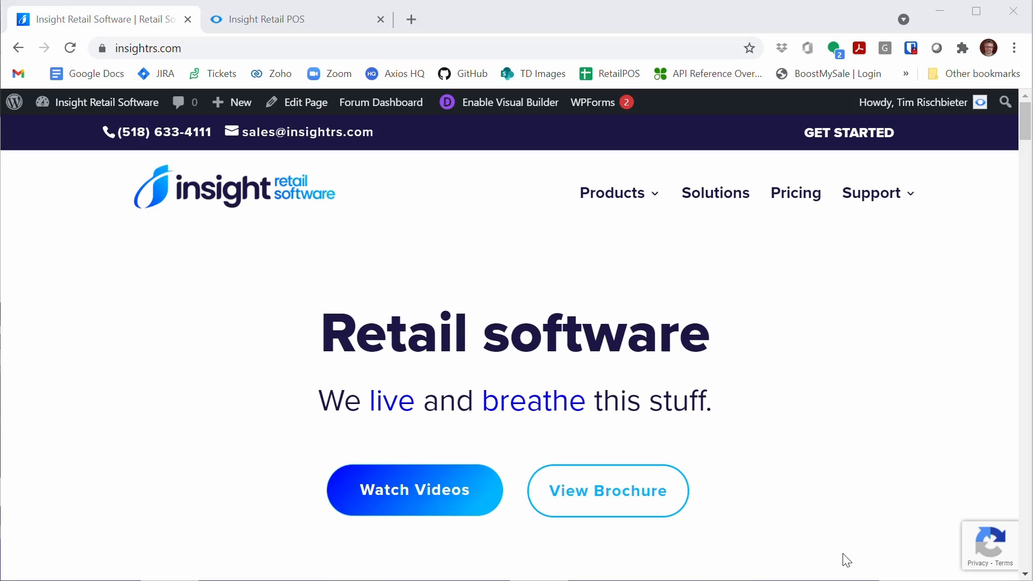
Step: Switch to the Insight Retail POS page, open the Item list and look up product number 181062 to start a new item
click(347, 24)
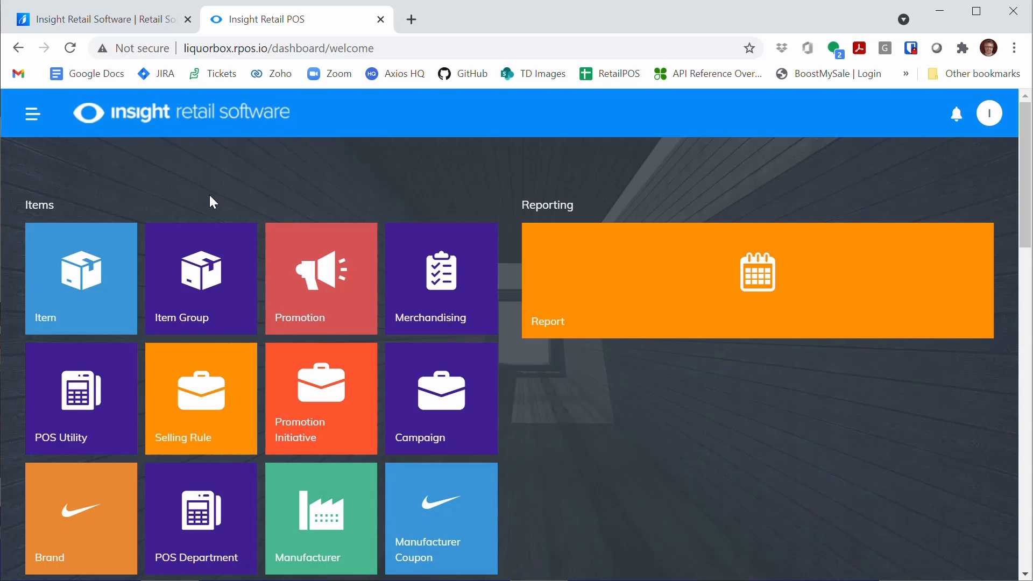
click(79, 290)
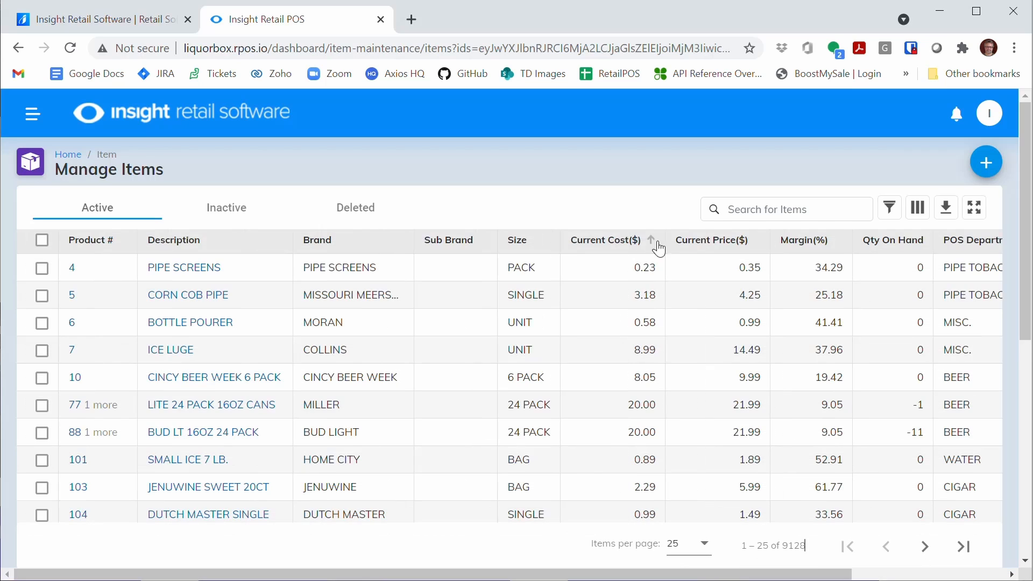
click(766, 213)
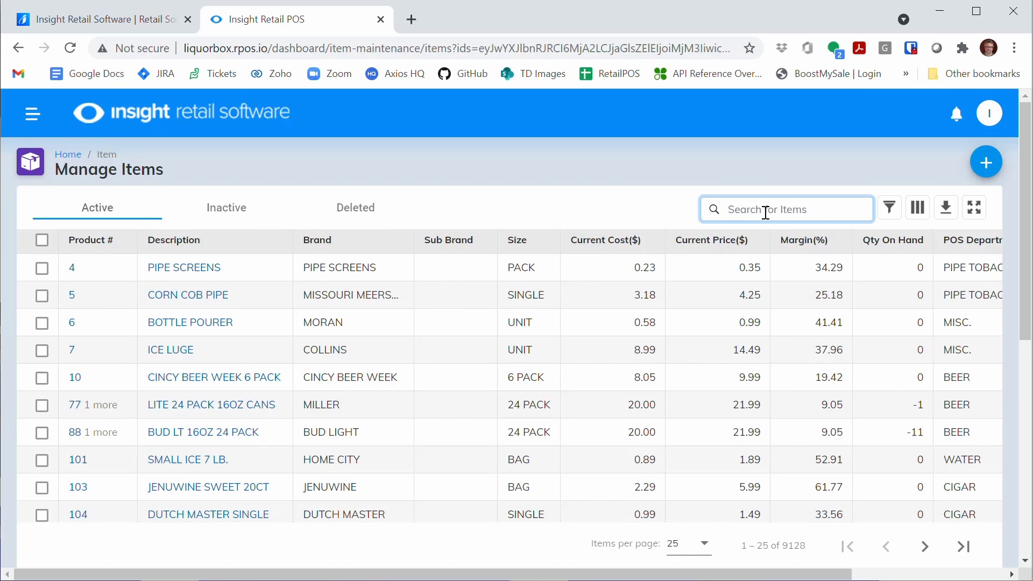
text(181062)
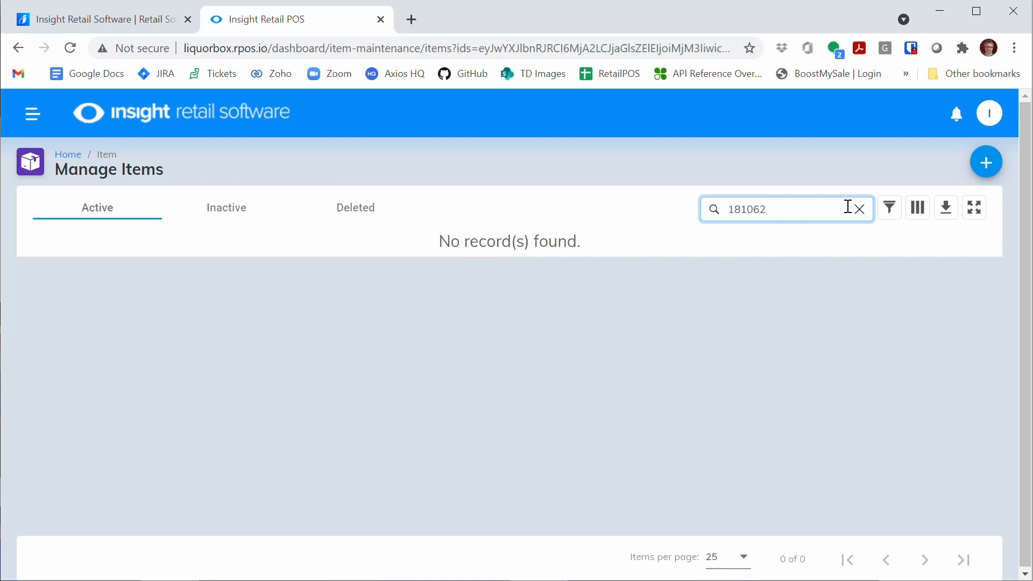
key(Return)
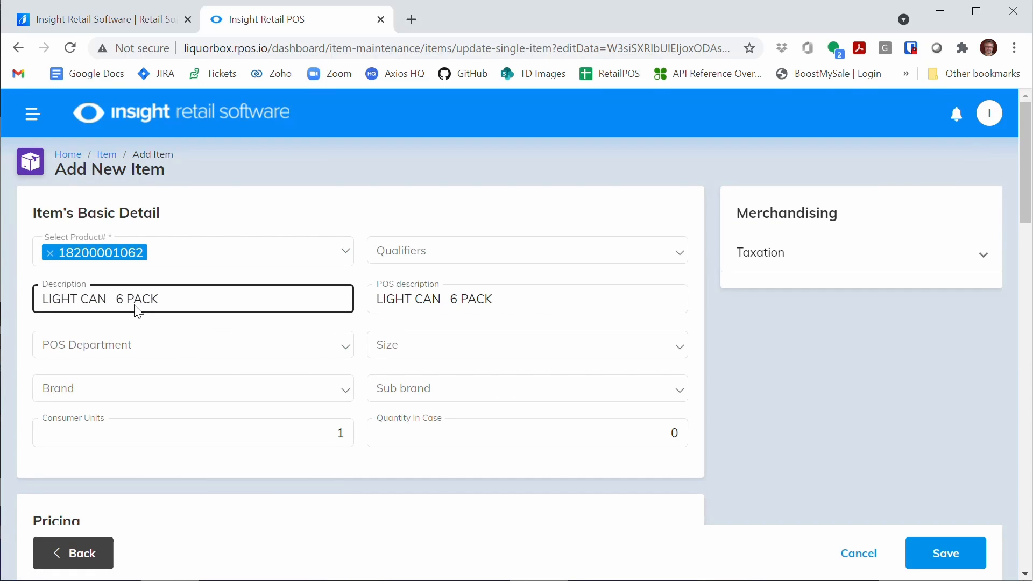
Step: Edit the item description to read BUD LIGHT CAN 6 PACK, removing an extra space
click(106, 299)
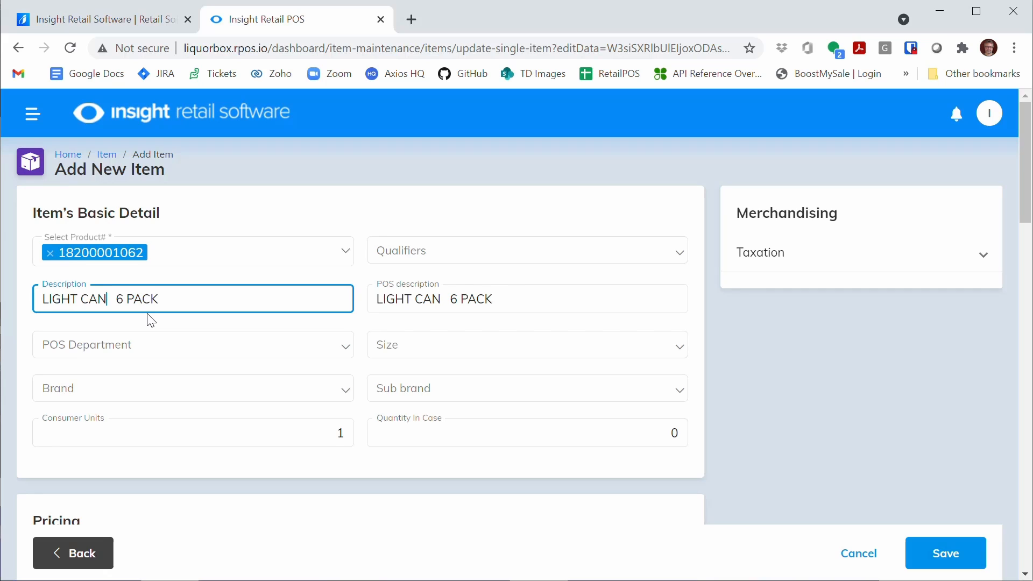
key(Delete)
key(Left)
key(Left)
key(Left)
key(Left)
key(Left)
key(Left)
key(Left)
key(Left)
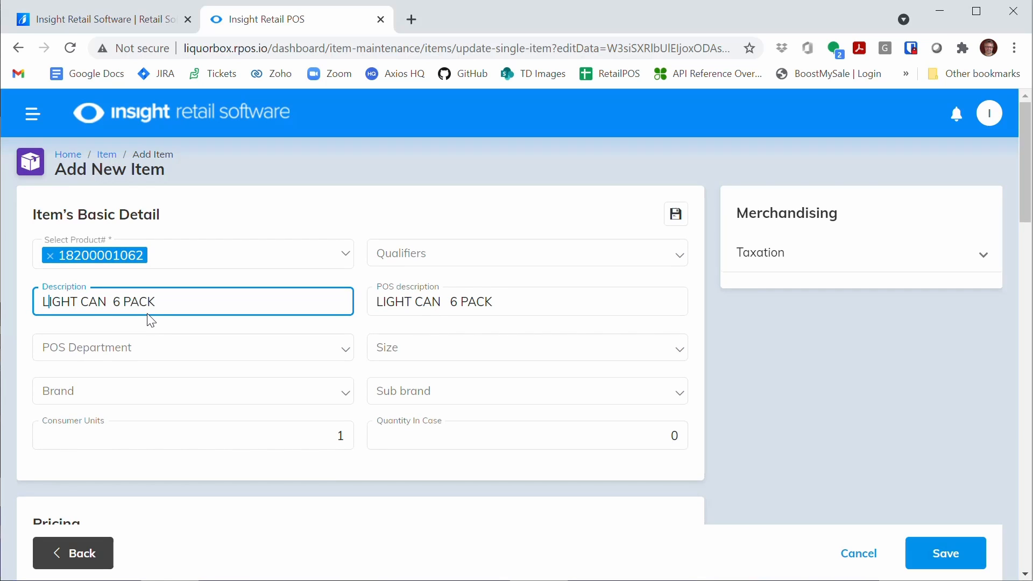
text(B)
key(BackSpace)
text(bud)
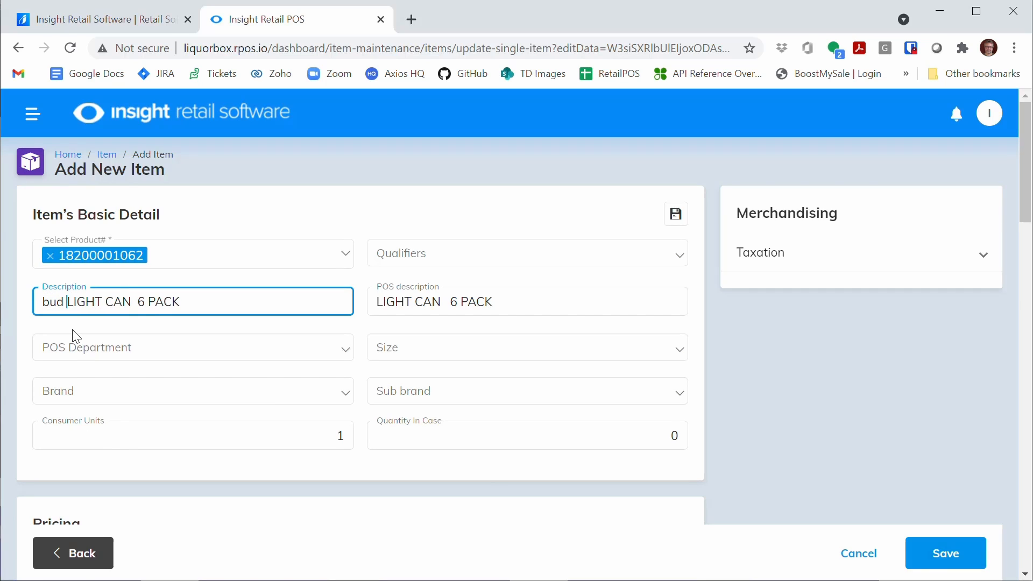
key(BackSpace)
key(BackSpace)
key(BackSpace)
text(BUD)
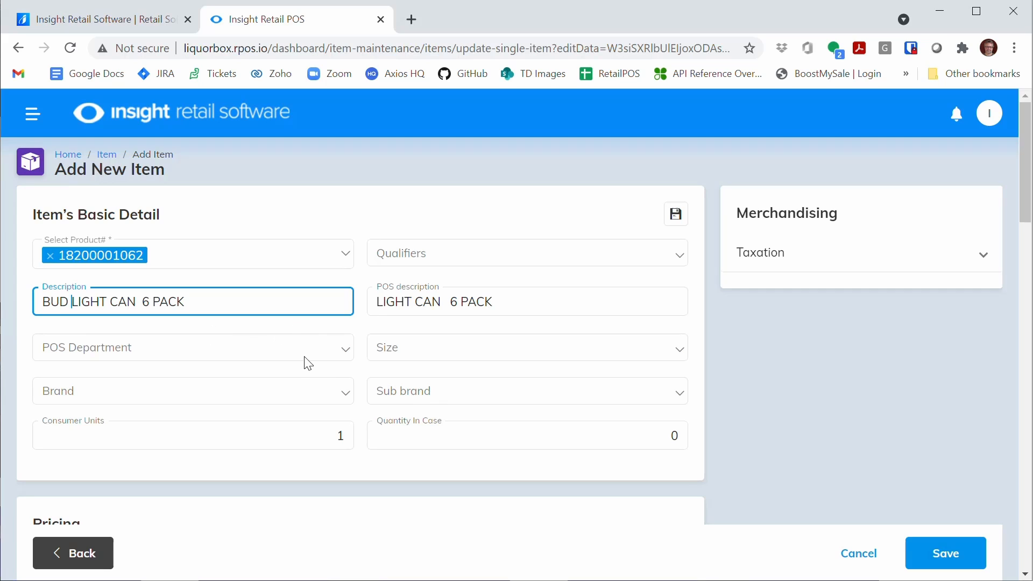
Step: Assign the item to the BEER POS department and set its size to 6 PACK
click(278, 355)
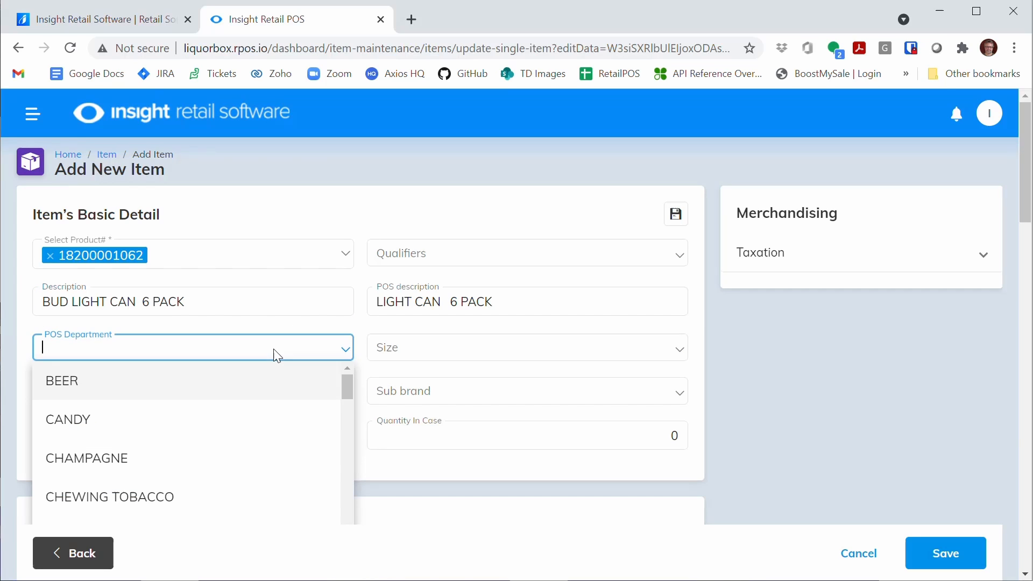
click(148, 383)
click(500, 354)
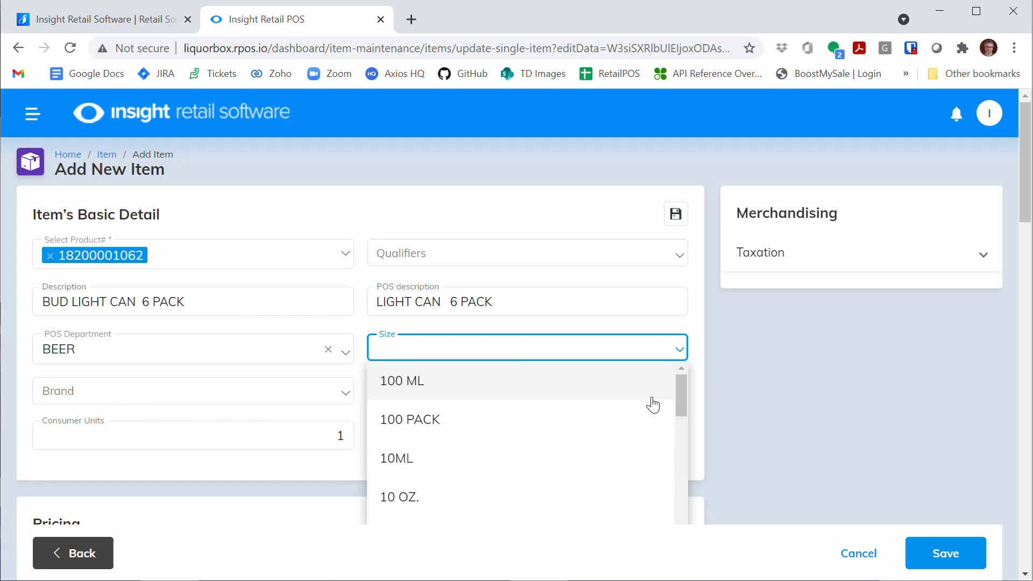
text(6)
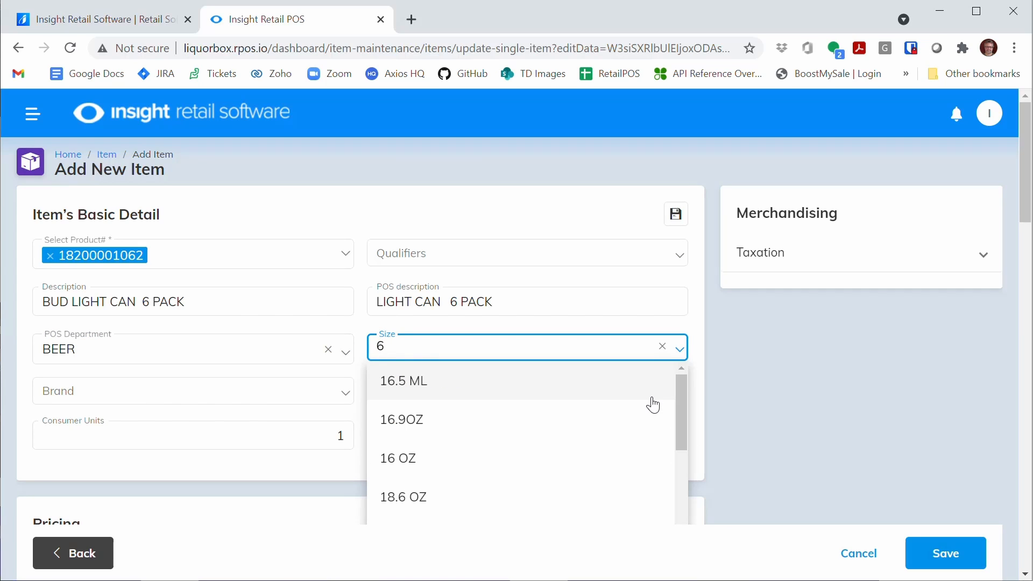
text( P)
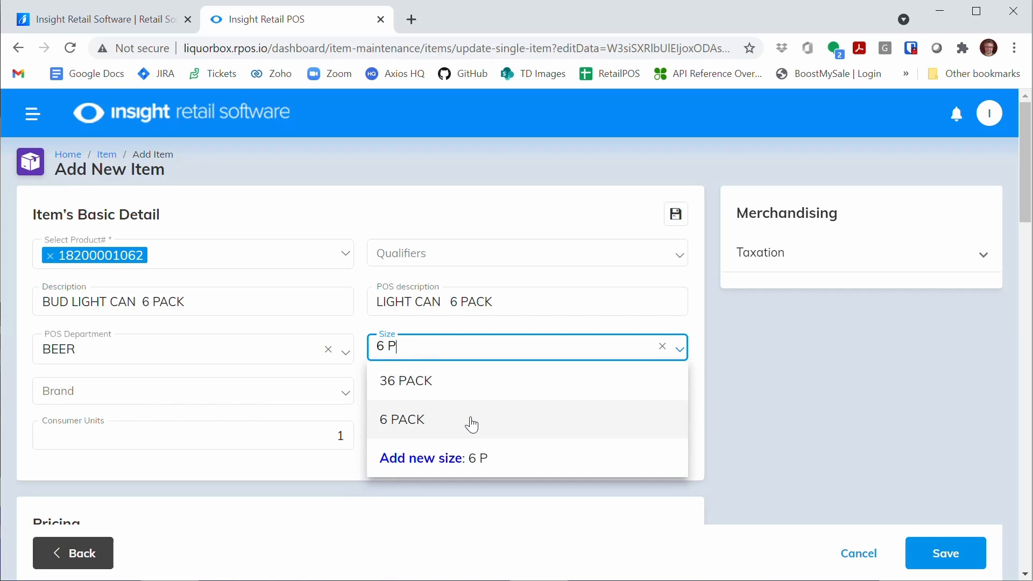
click(472, 425)
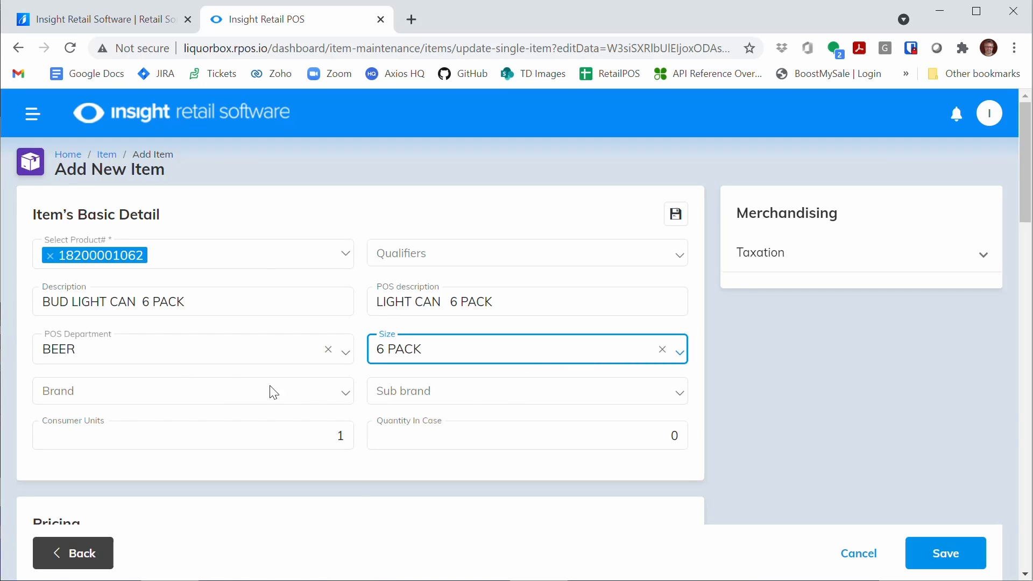
Step: Set the item's brand to BUD LIGHT
click(305, 398)
text(BUD)
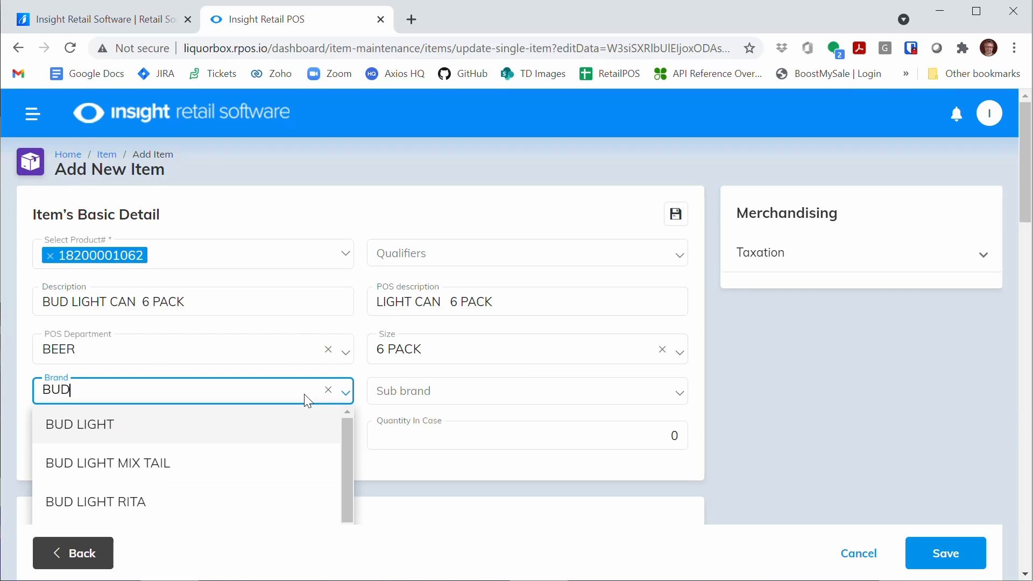
click(63, 431)
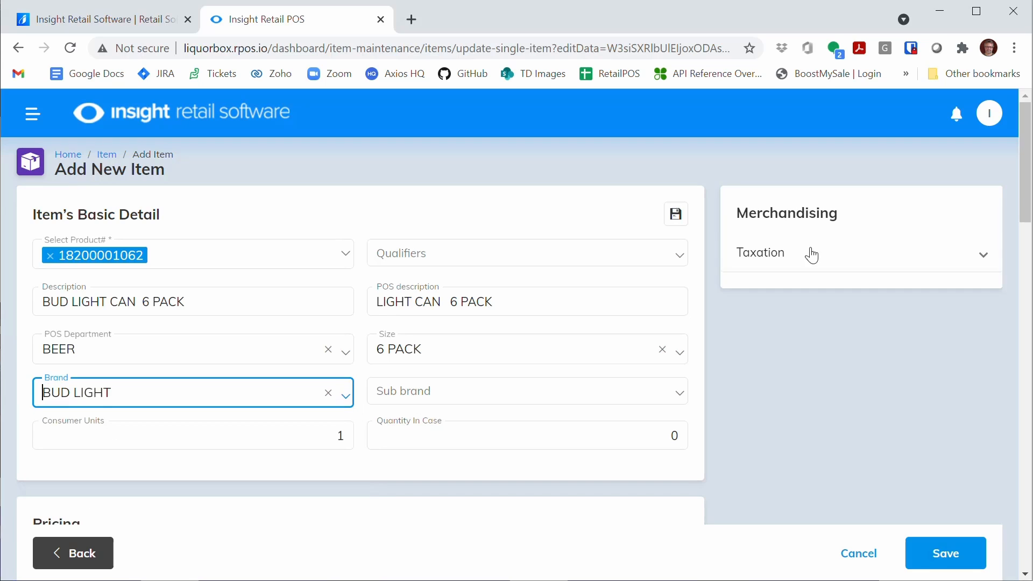
Step: Set the item's price to 5.00 and its cost to 4.00 in the pricing section
scroll(893, 237, down, 3)
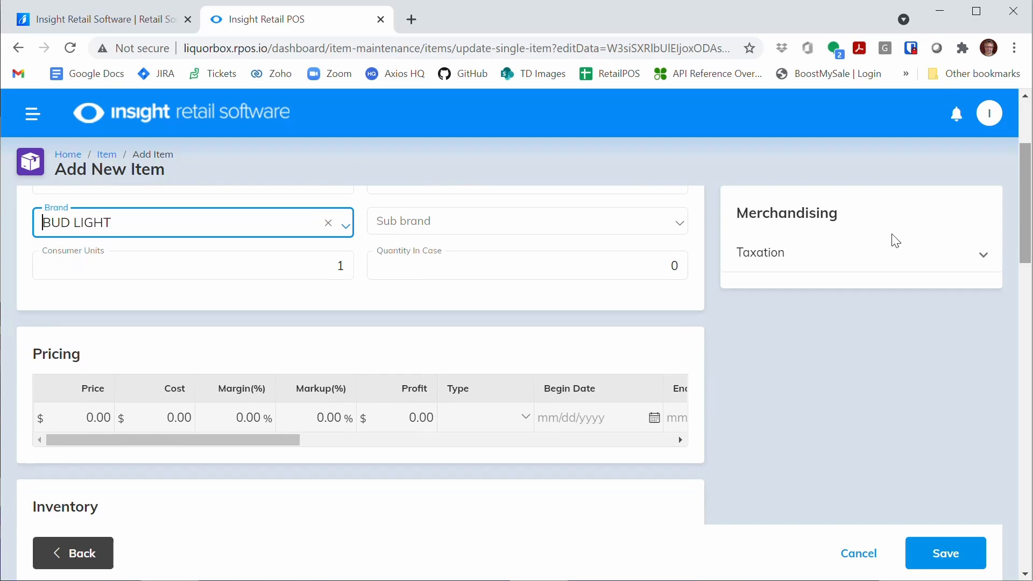
click(88, 419)
click(88, 420)
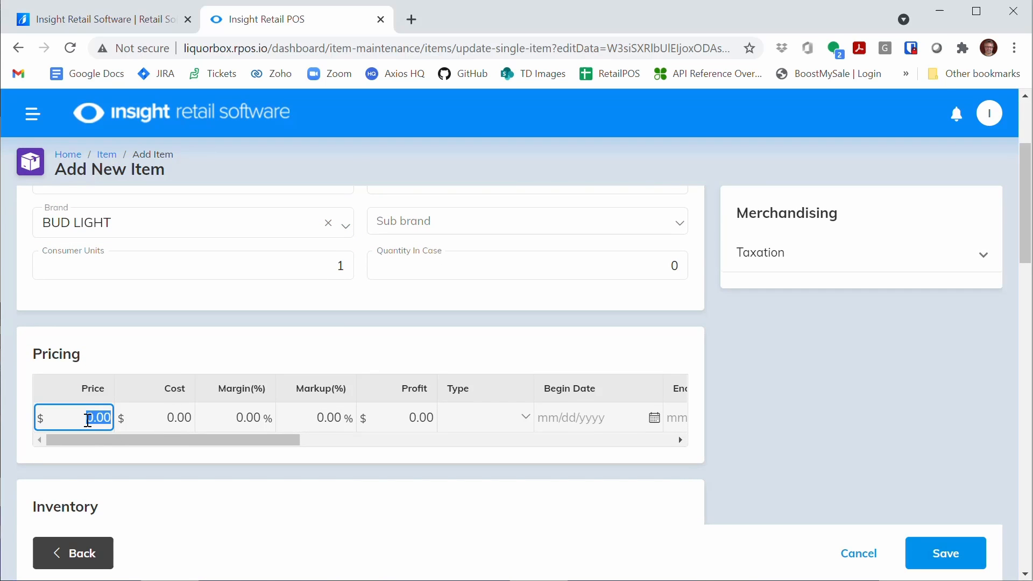
text(5)
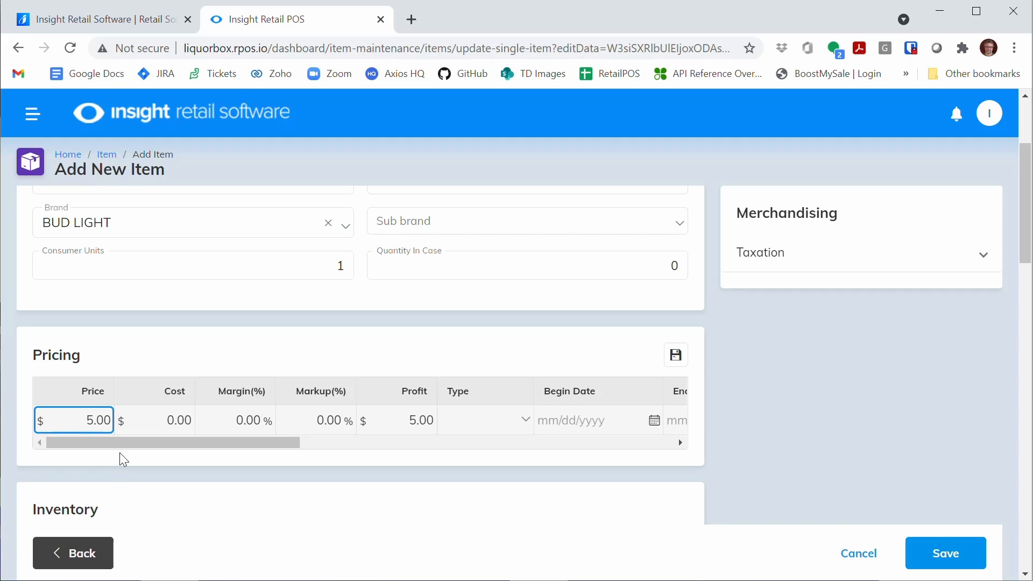
click(156, 422)
text(400)
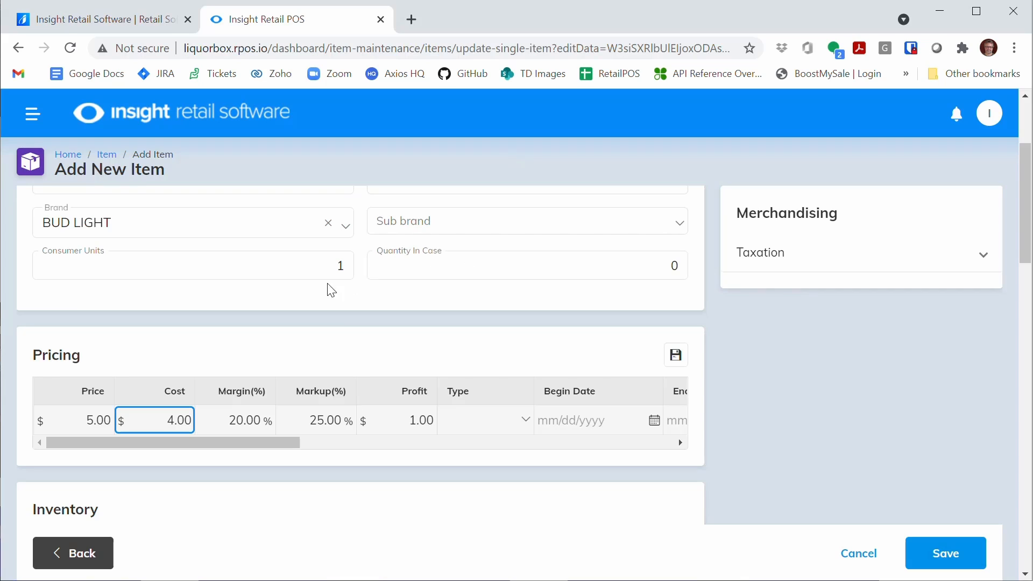
Step: Set the item's consumer units to 6
click(291, 268)
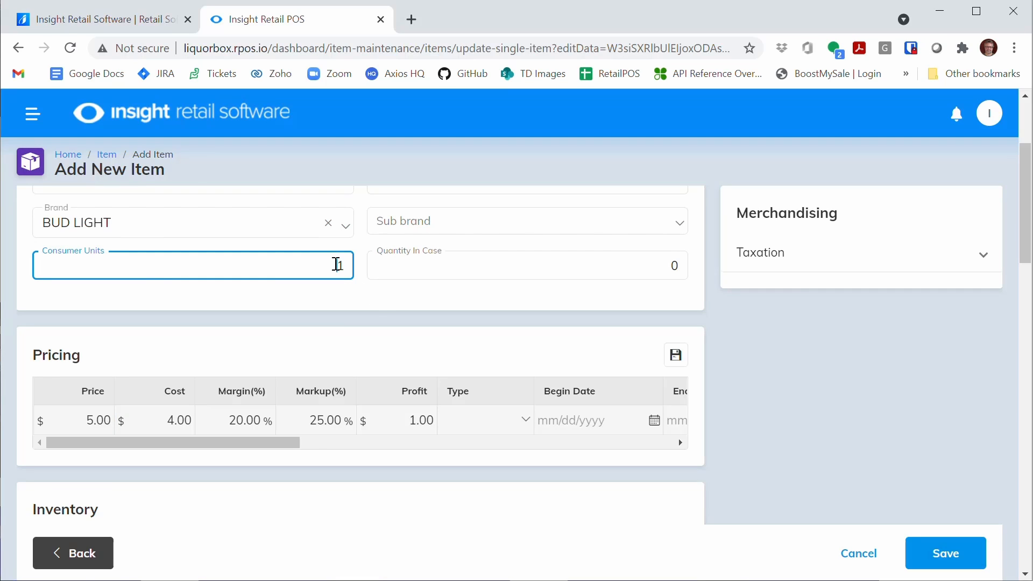
drag(334, 265, 347, 264)
text(4)
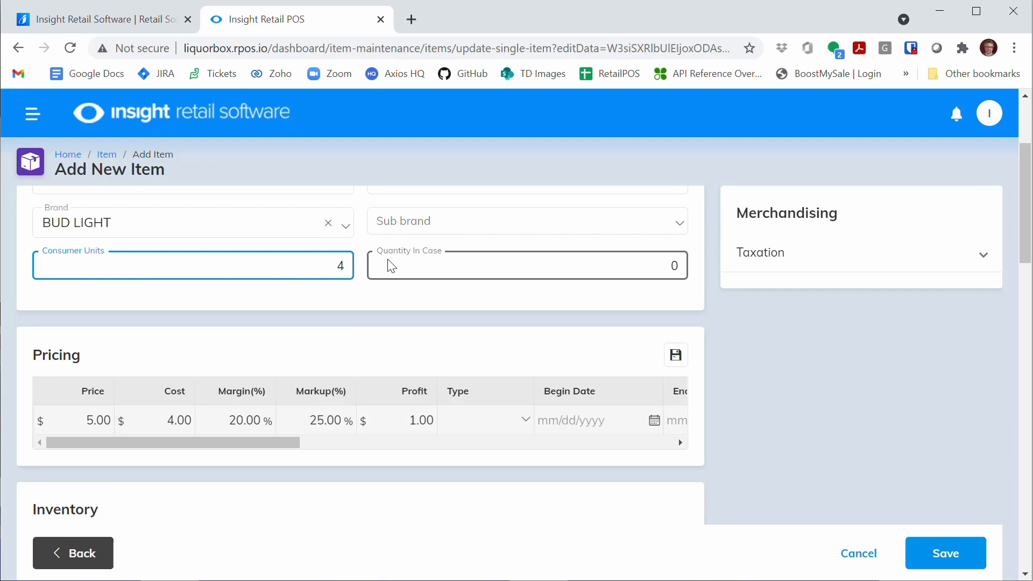
drag(329, 268, 370, 272)
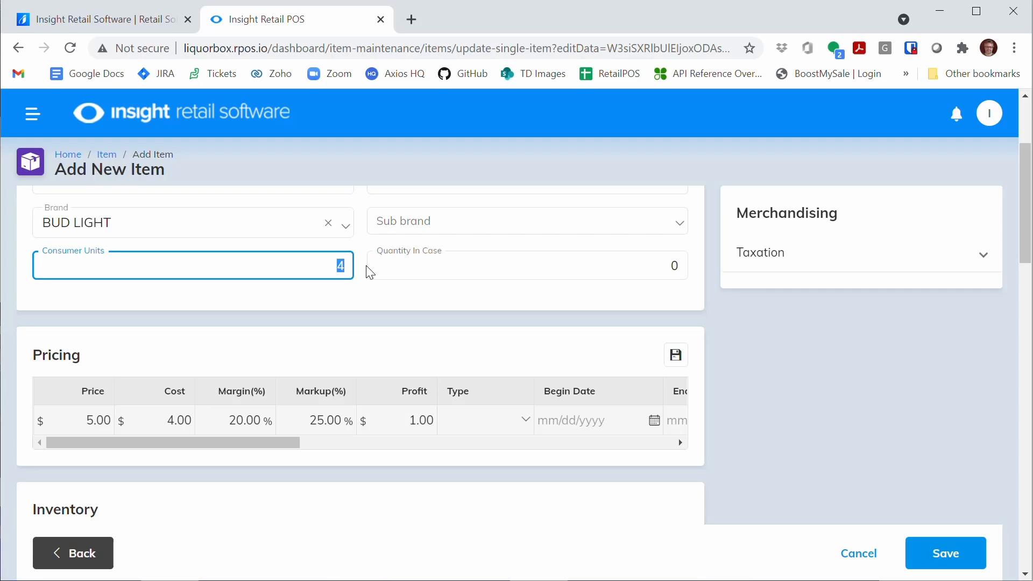
key(BackSpace)
text(6)
Step: Set the quantity in case to 4 and save the new item
click(427, 270)
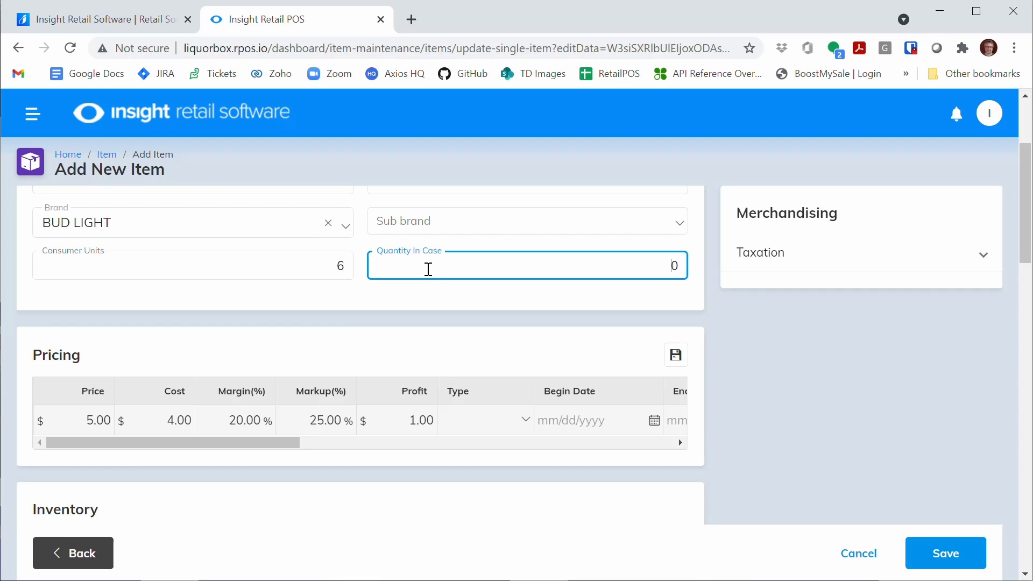
text(4)
key(BackSpace)
double_click(673, 266)
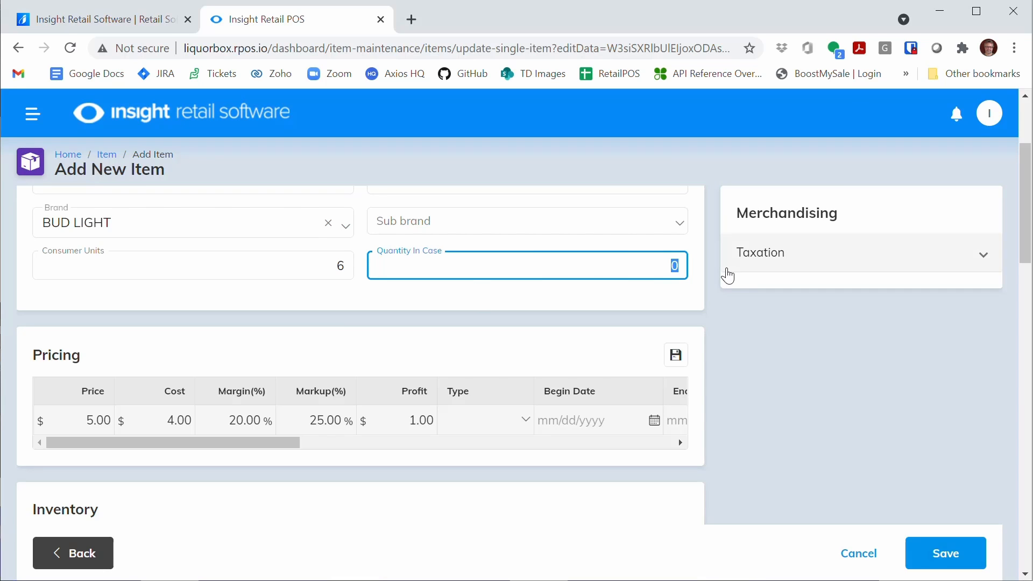
text(4)
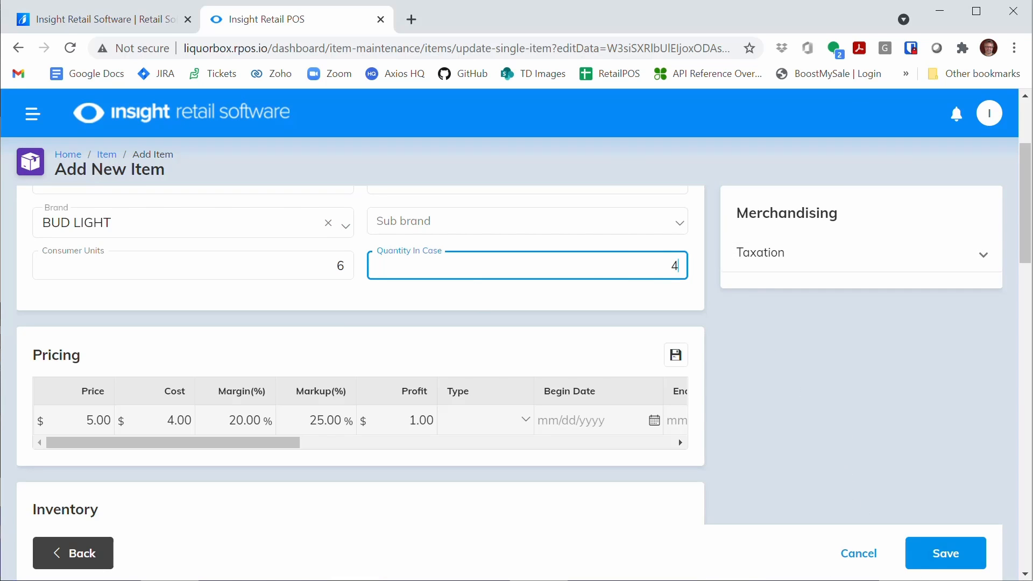
click(931, 555)
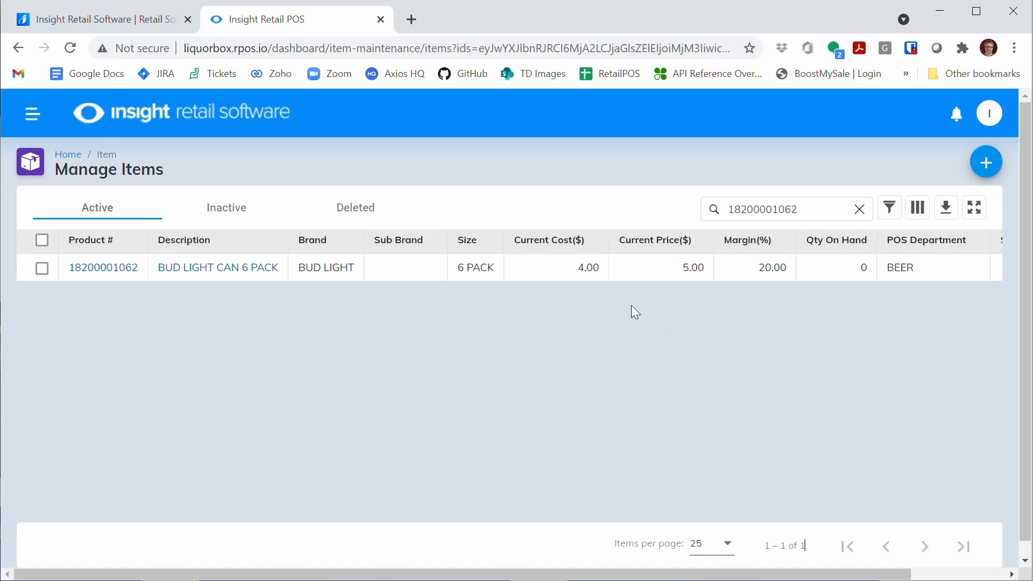
Step: Start another new item with product number 181062 and the qualifier single
click(987, 171)
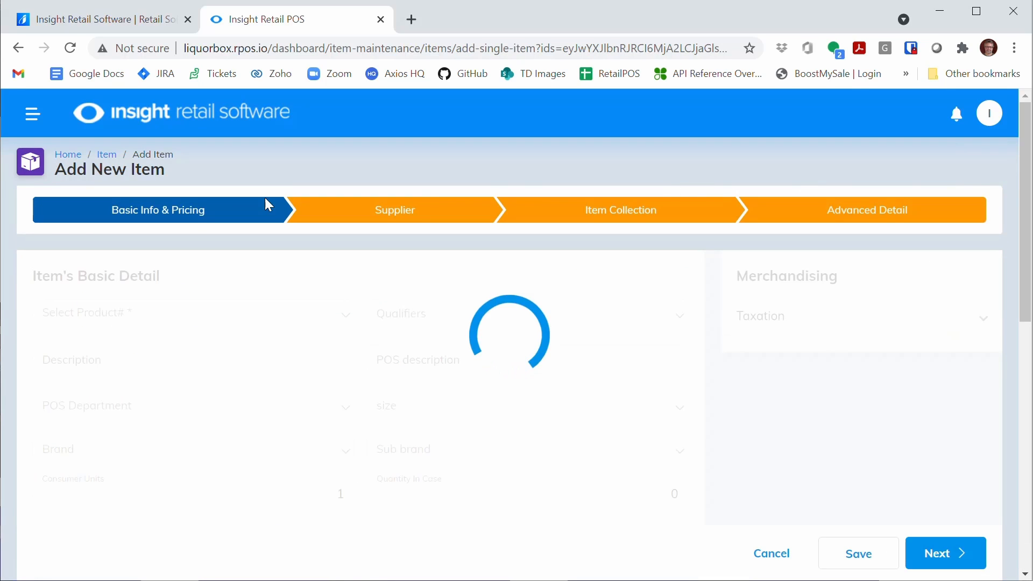
click(123, 319)
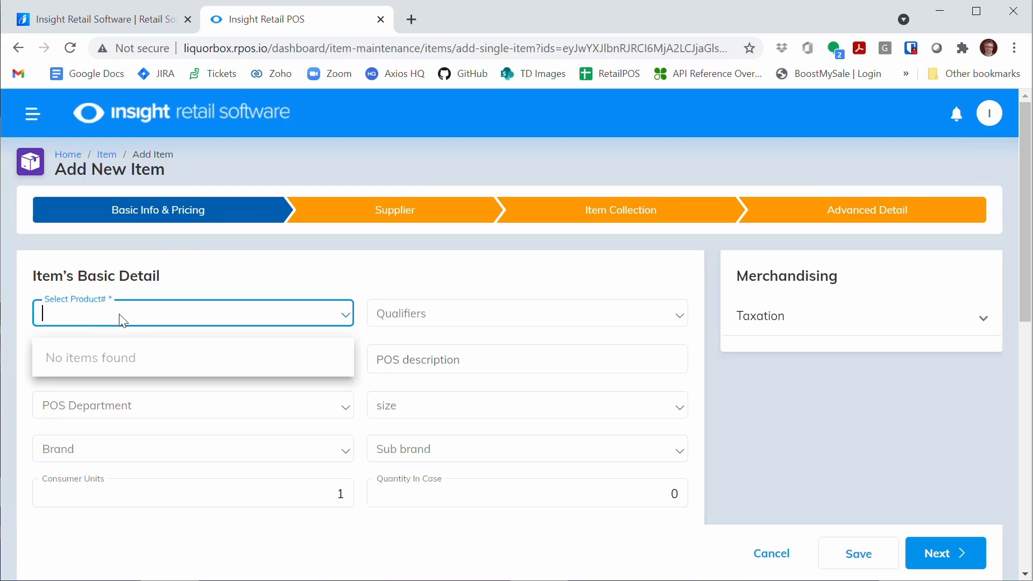
text(181062)
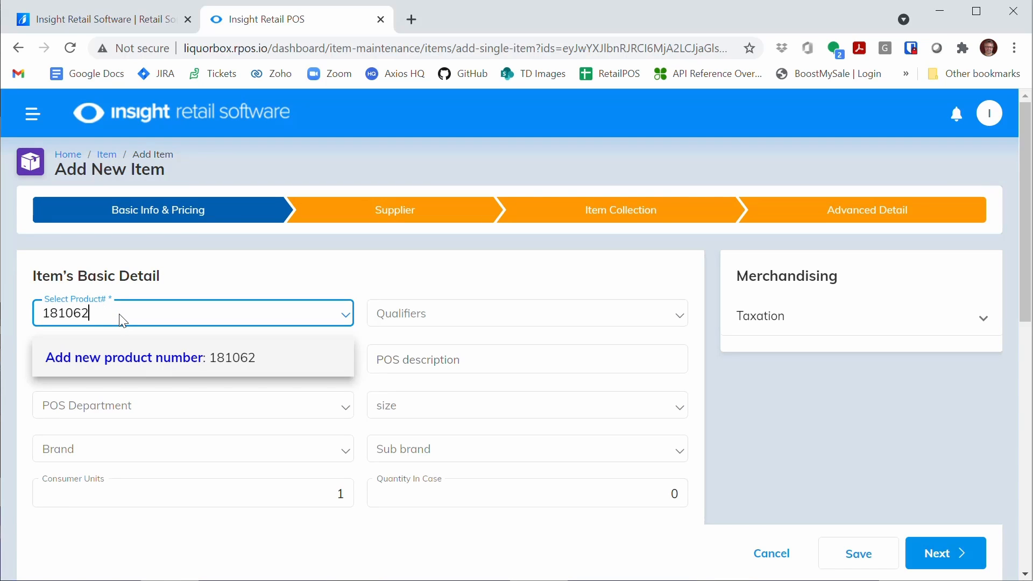
click(115, 365)
click(443, 315)
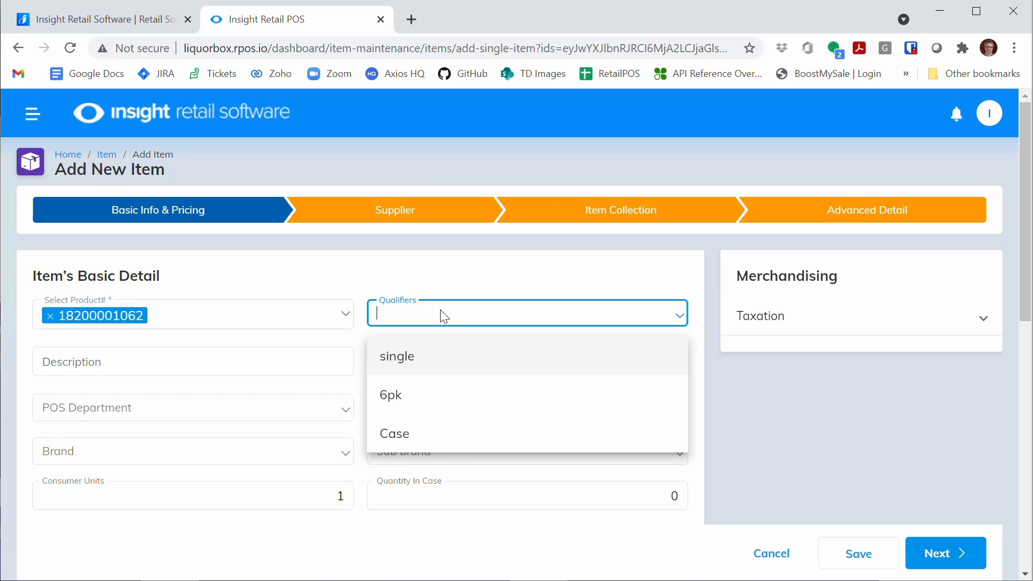
click(429, 357)
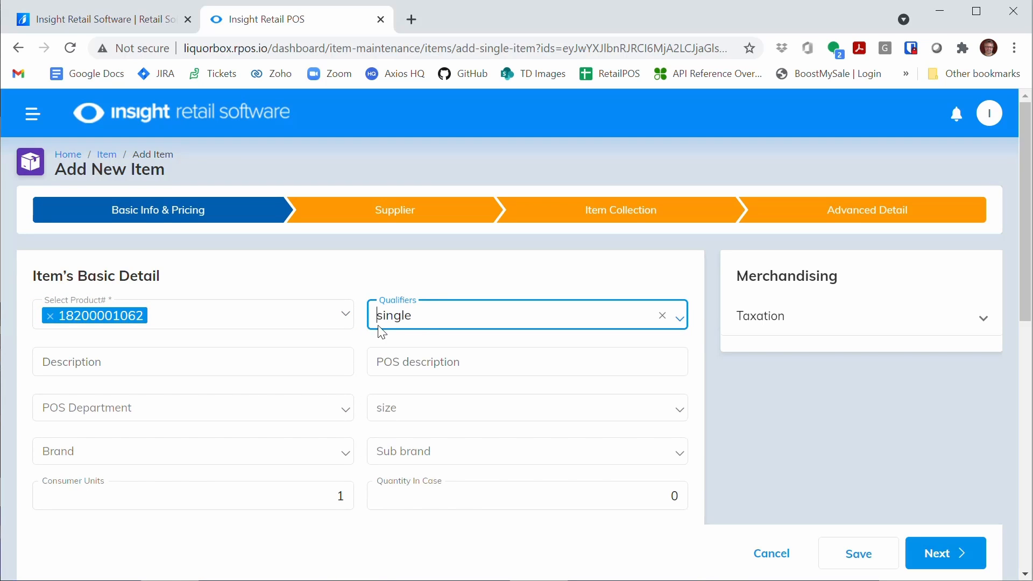
Step: Enter BUD 6PK 12OZ CAN SINGLE as the description of the single-qualifier item
click(139, 358)
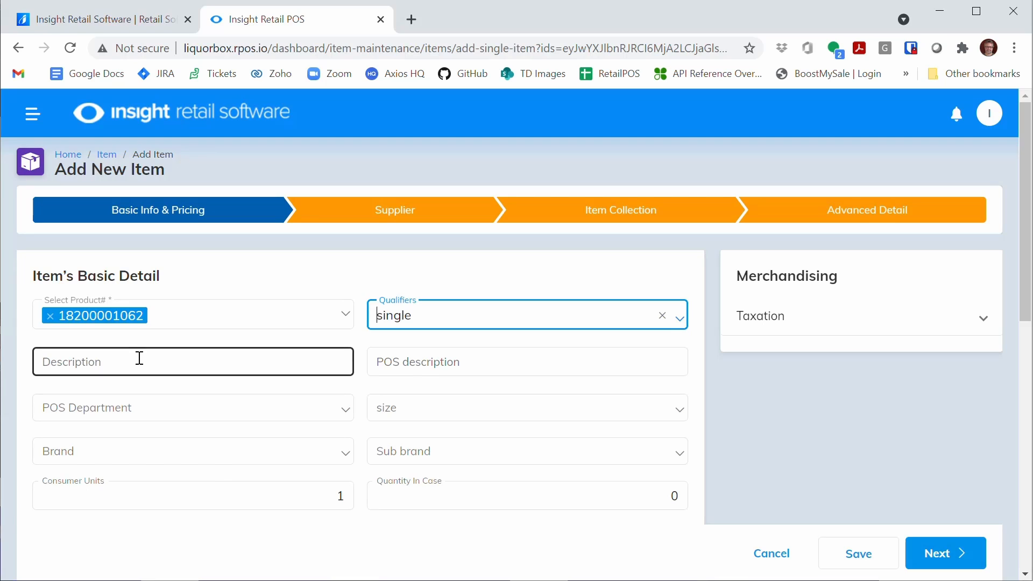
text(S)
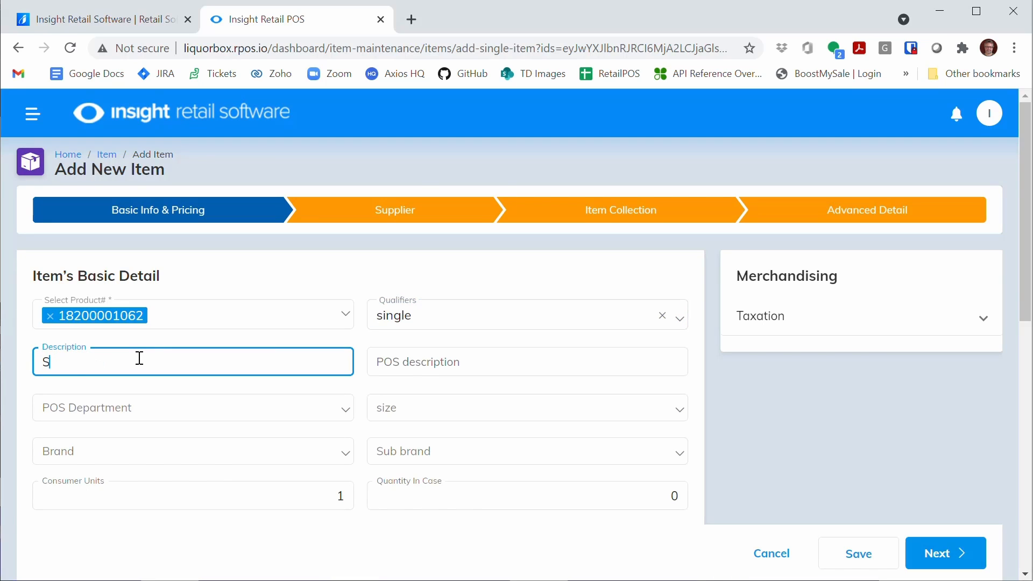
key(BackSpace)
text(BUD )
text(5PK)
key(BackSpace)
key(BackSpace)
key(BackSpace)
text(6PK 12OZ CAN SINGLE)
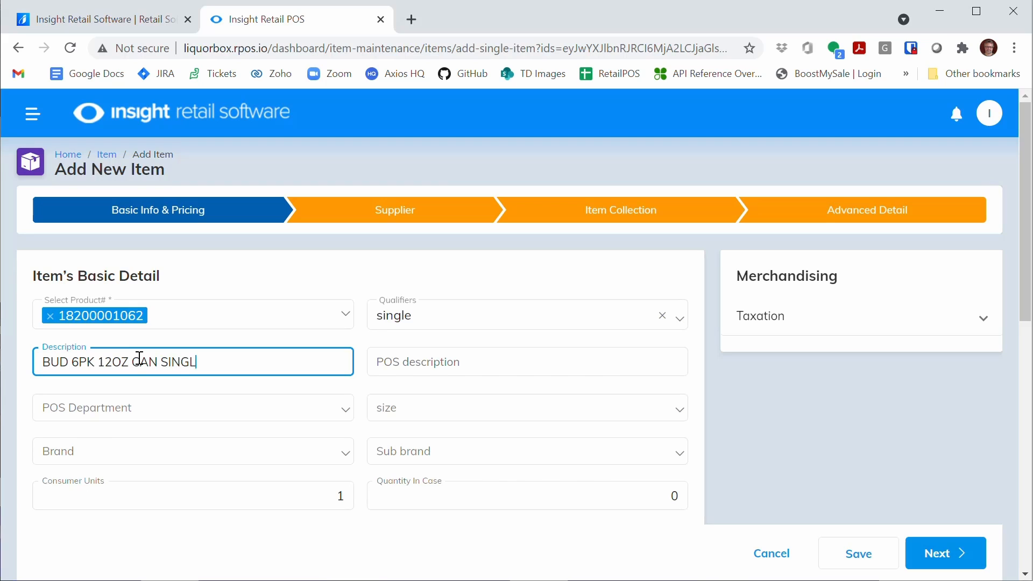
Step: Assign the single-can item to the BEER POS department and the BUD LIGHT brand
click(132, 420)
click(115, 441)
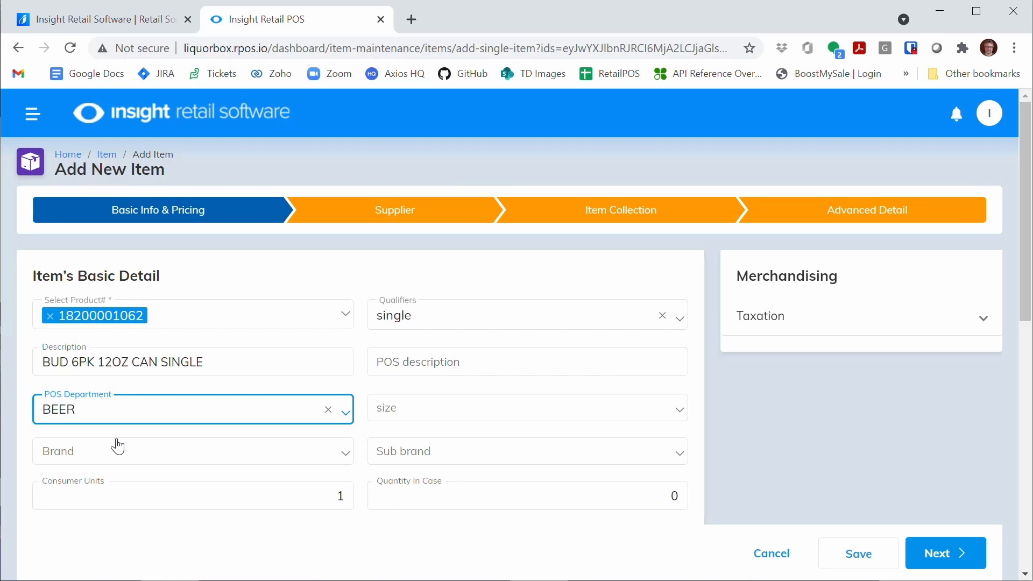
click(123, 450)
text(BUD)
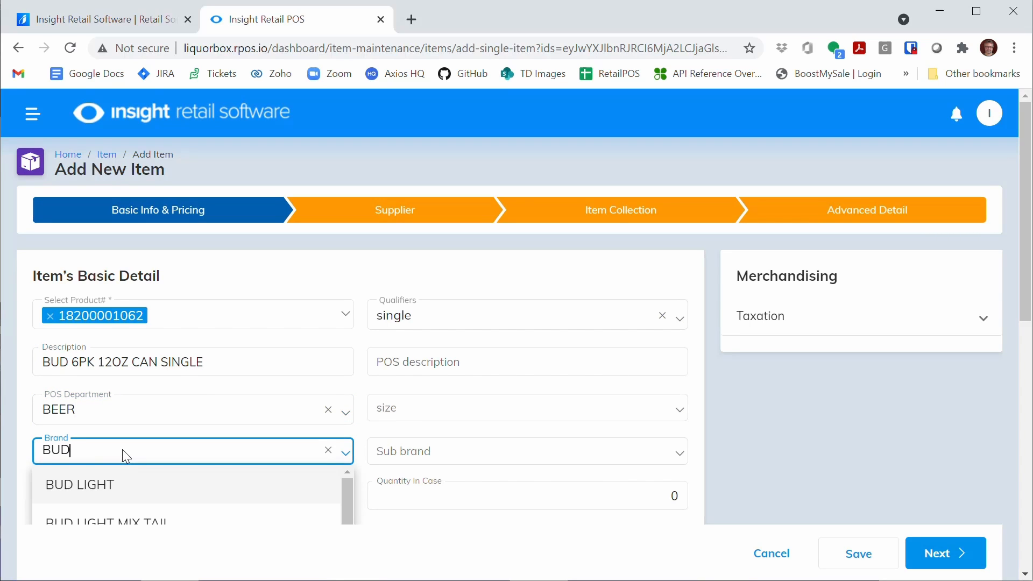
click(118, 484)
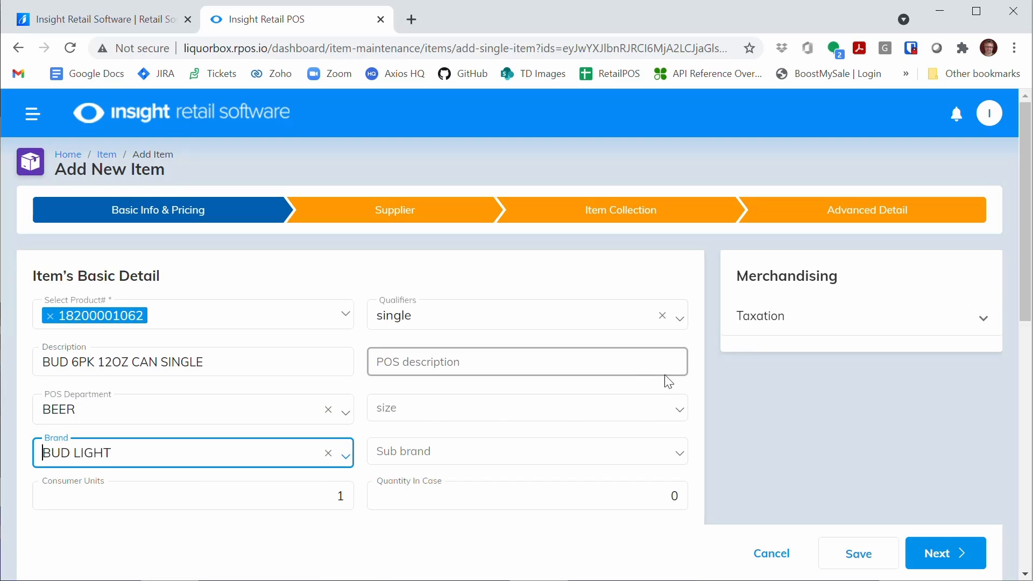
Step: Choose SINGLE as the size of the single-can item
click(643, 411)
text(SINGLE)
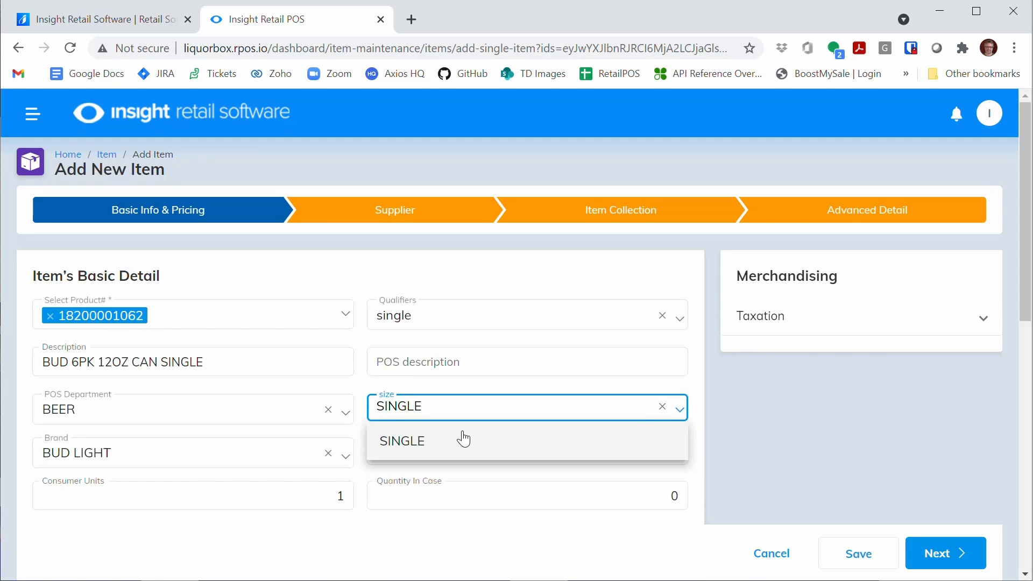
click(414, 448)
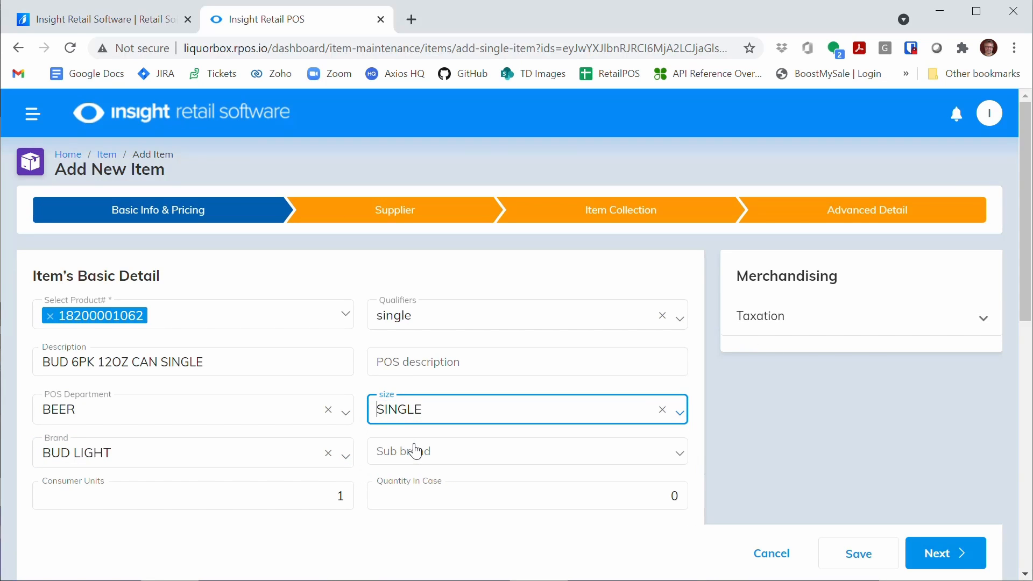
Step: Set the single-can item's quantity in case to 30
drag(1027, 243, 1027, 282)
click(278, 419)
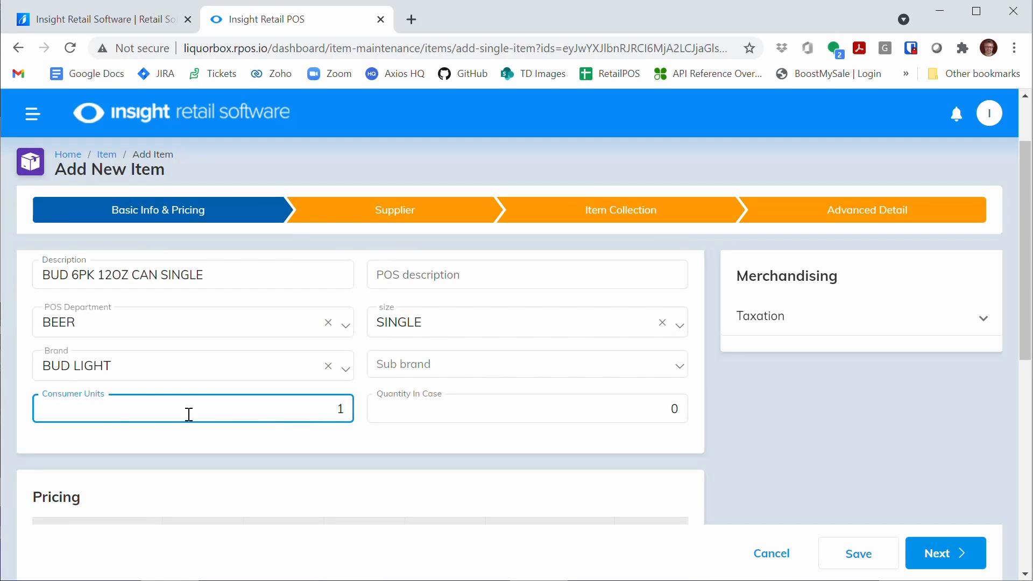
click(497, 407)
double_click(679, 407)
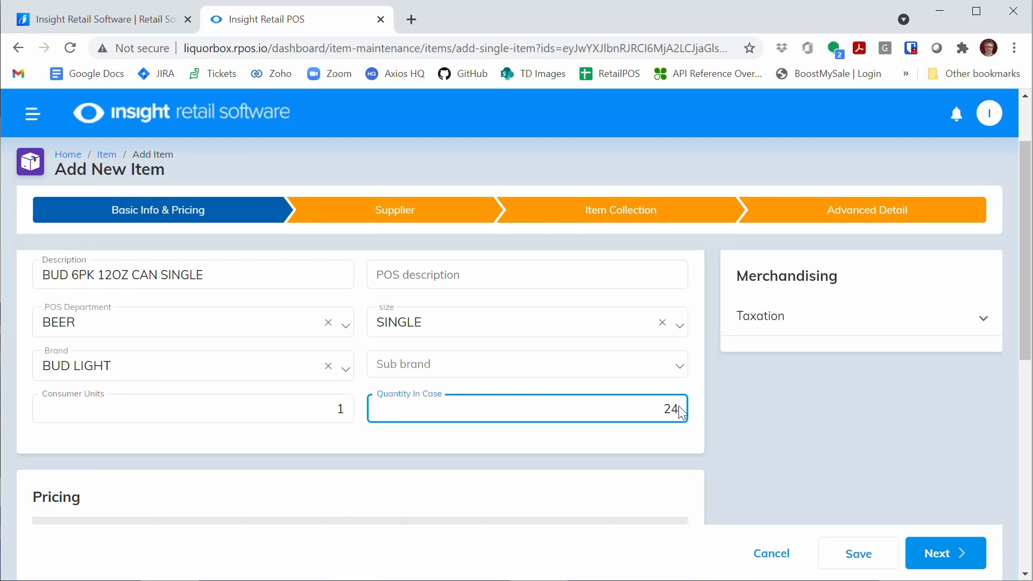
key(BackSpace)
key(BackSpace)
text(30)
Step: Set the item's regular price to $1.99 and its cost to $1.00, and save the item without adding a supplier
scroll(1025, 250, down, 3)
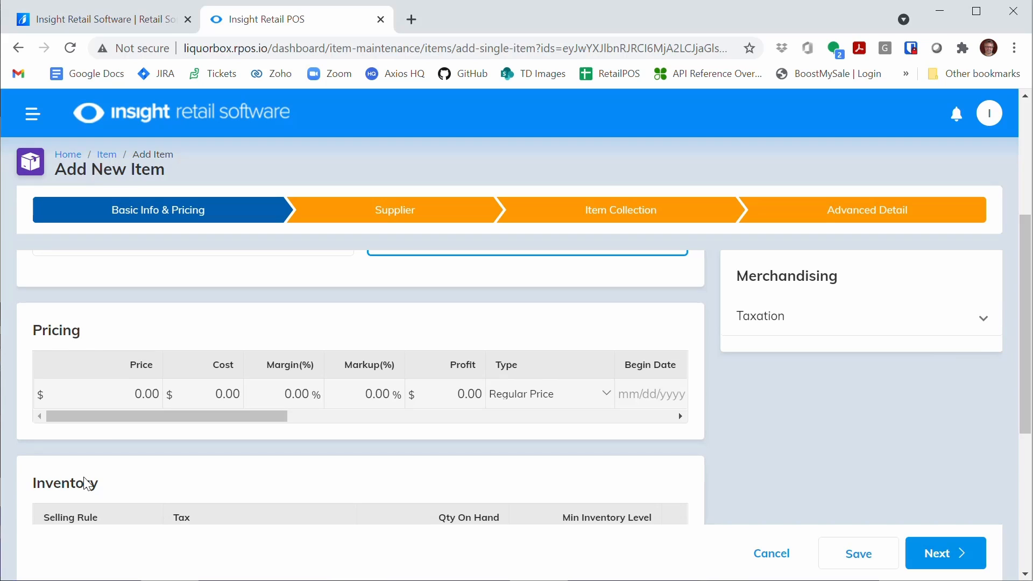
click(121, 392)
text(1)
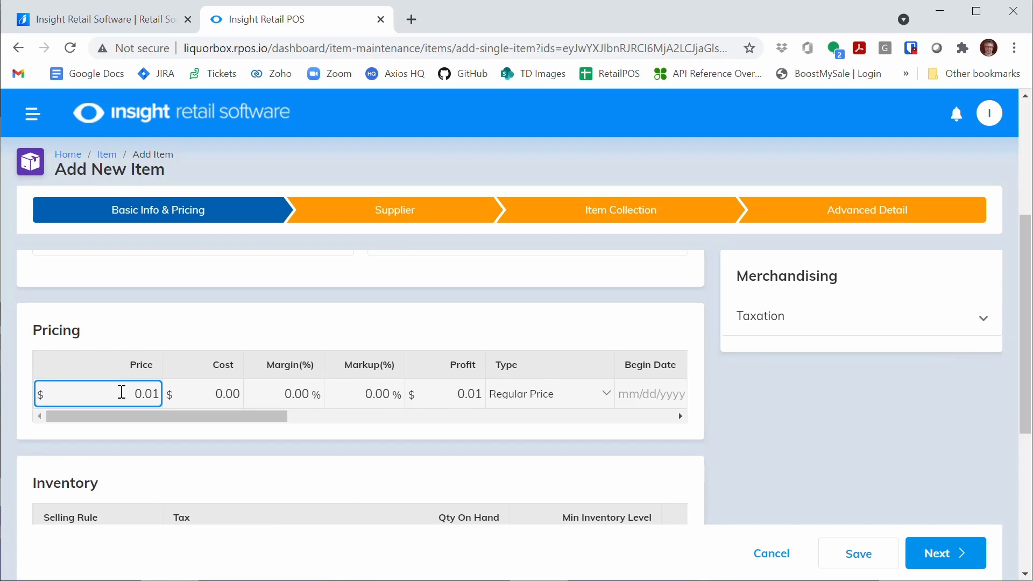
text(.99)
click(229, 397)
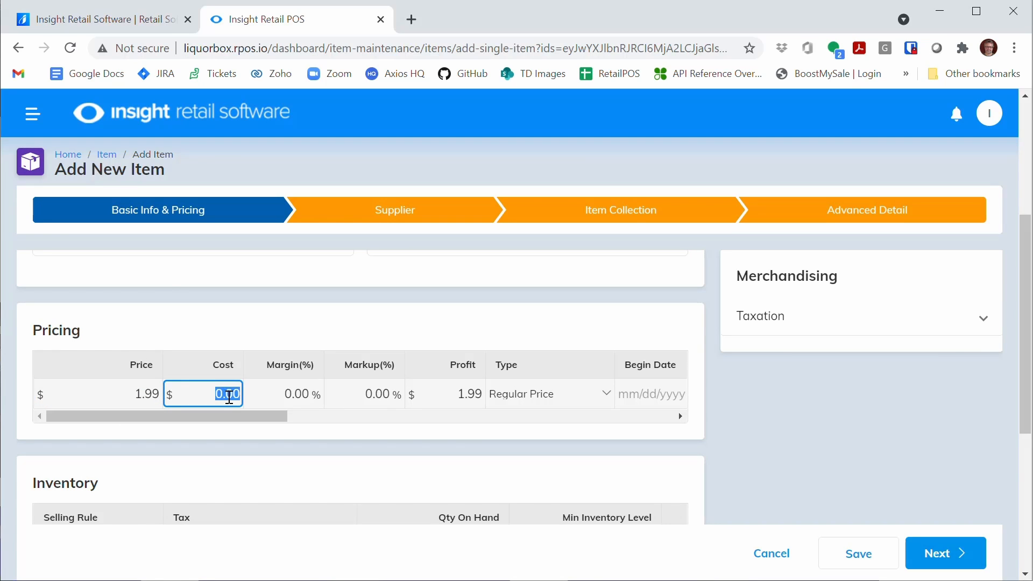
text(100)
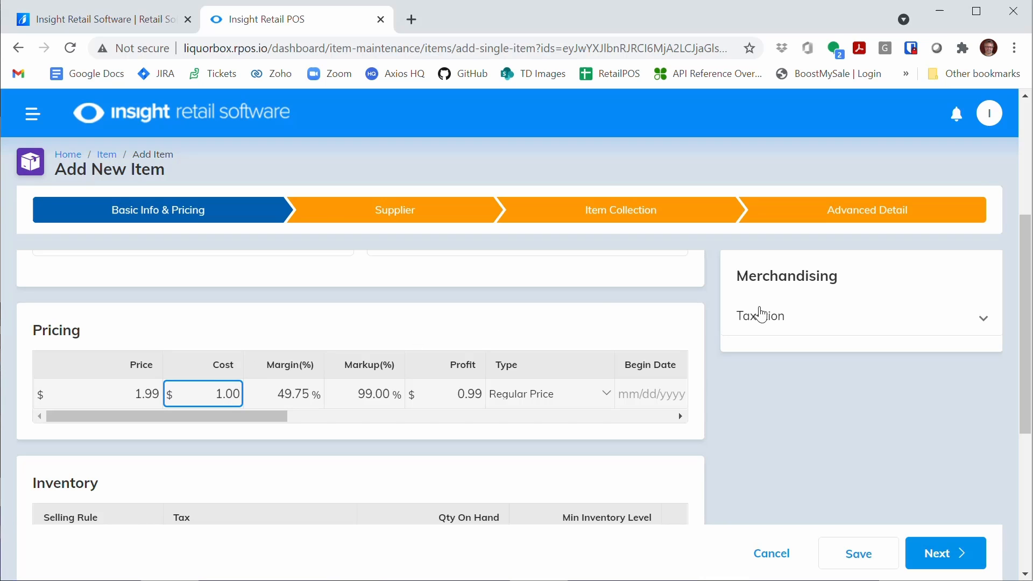
click(957, 555)
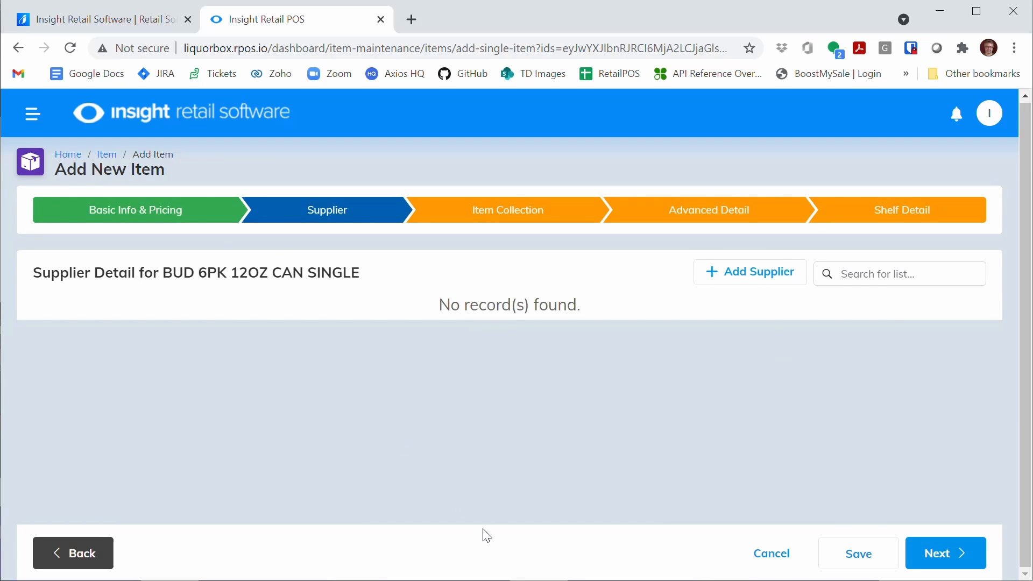
click(855, 556)
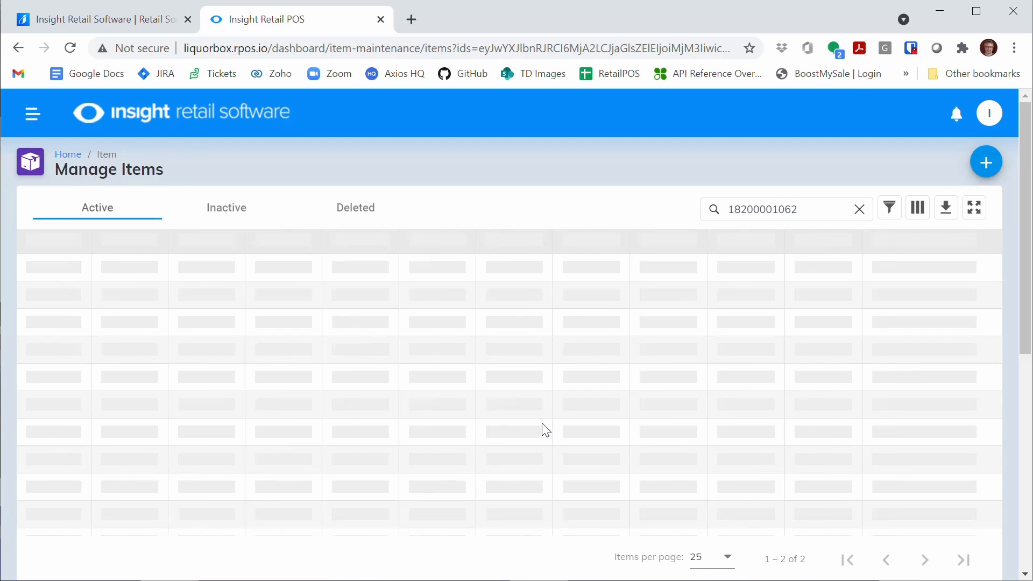